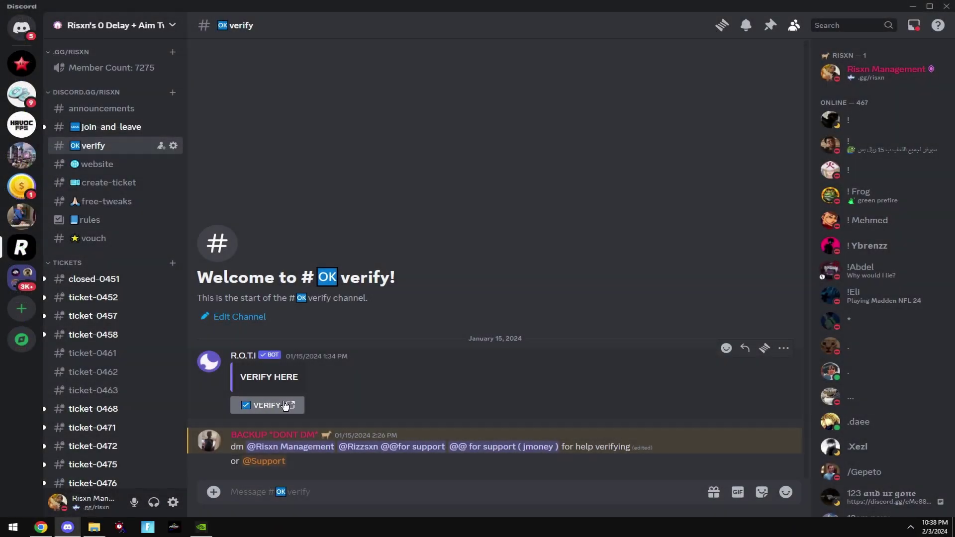
# Step: Open the VirusTotal report for Risxn_Free_Tweaking_Panel_V2.9.bat showing 0/60, then restore the Chrome window
pyautogui.click(114, 201)
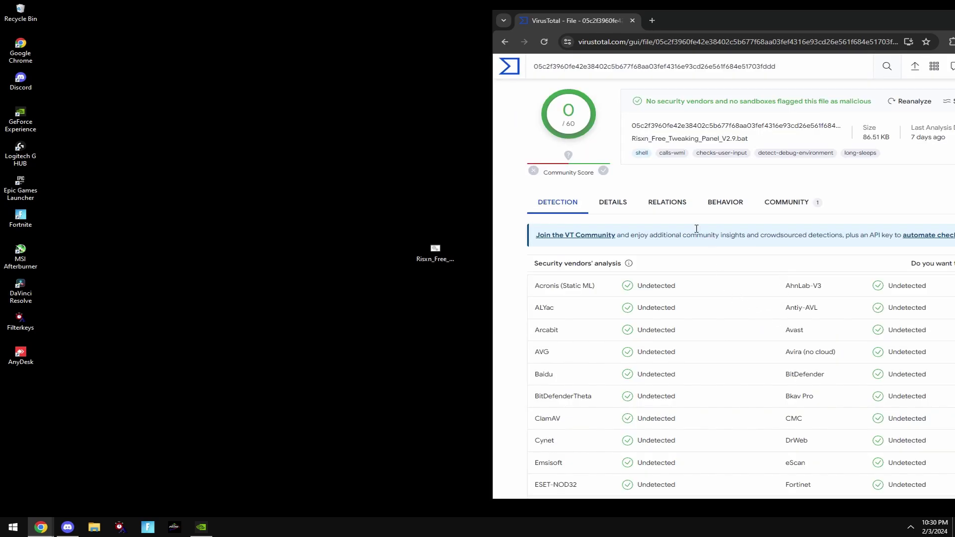
pyautogui.doubleClick(725, 12)
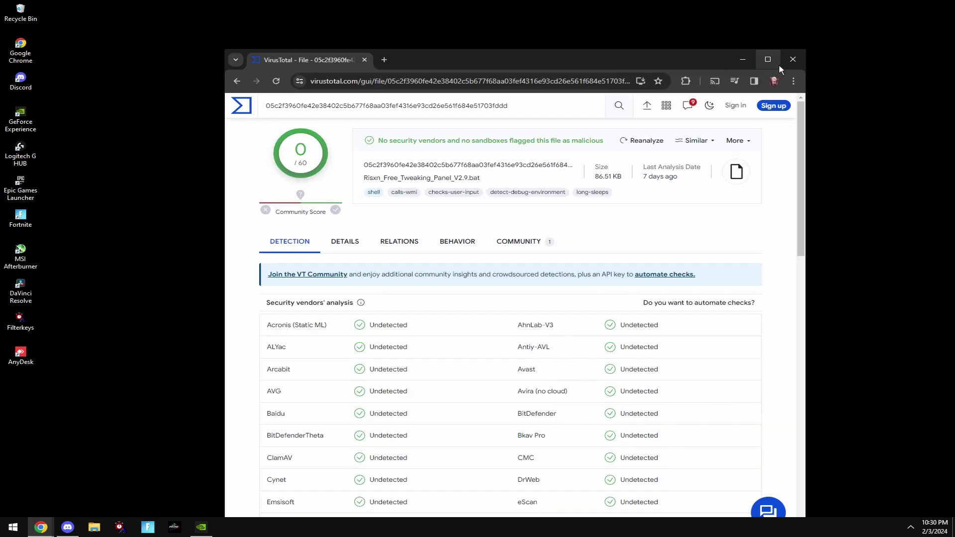
# Step: Close Chrome and open Risxn_Free_Tweaking_Panel_V2.9.bat in Notepad via Edit
pyautogui.click(786, 62)
pyautogui.click(437, 252)
pyautogui.rightClick(443, 250)
pyautogui.click(463, 267)
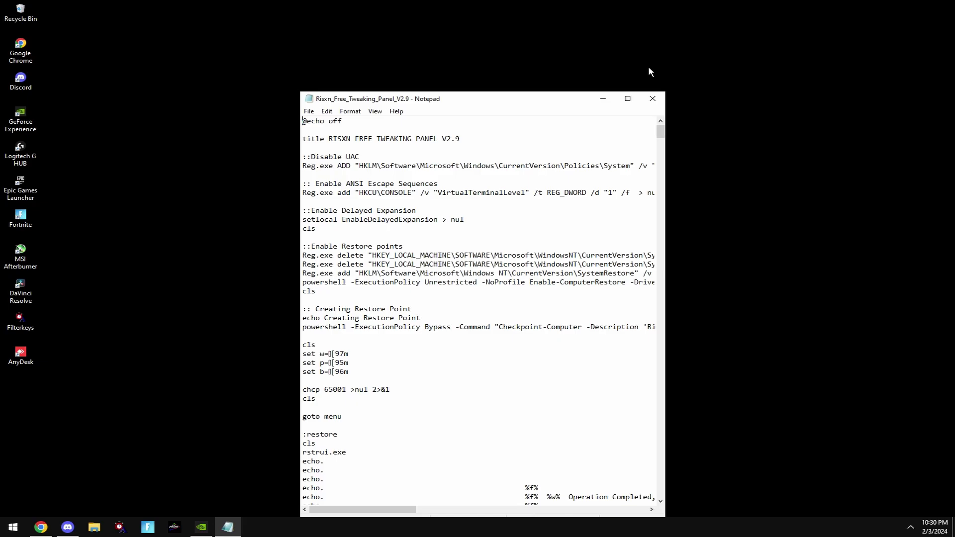
# Step: Maximize Notepad to review the script, close it unchanged, and show the batch file's context menu
pyautogui.click(628, 99)
pyautogui.moveTo(951, 40)
pyautogui.mouseDown()
pyautogui.moveTo(942, 213)
pyautogui.moveTo(947, 42)
pyautogui.mouseUp()
pyautogui.click(941, 5)
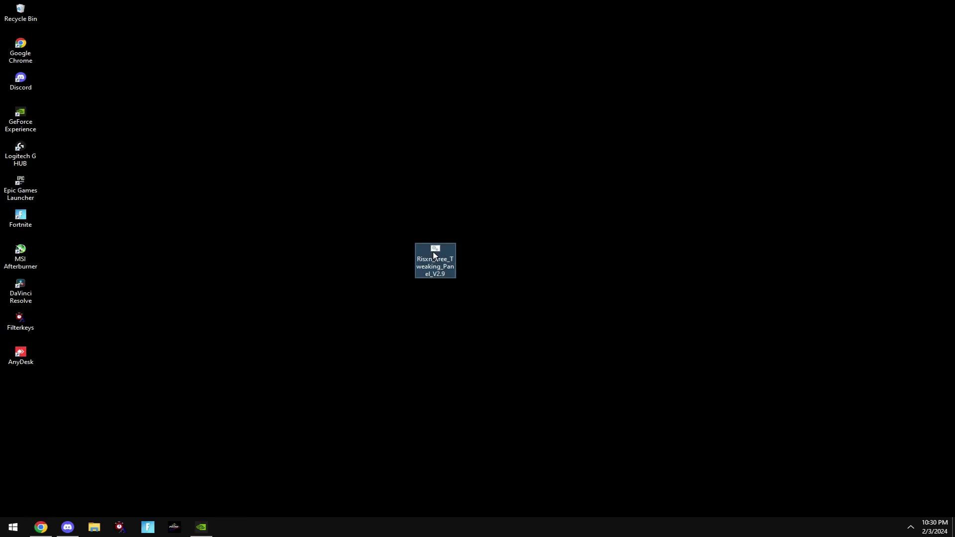
pyautogui.rightClick(418, 251)
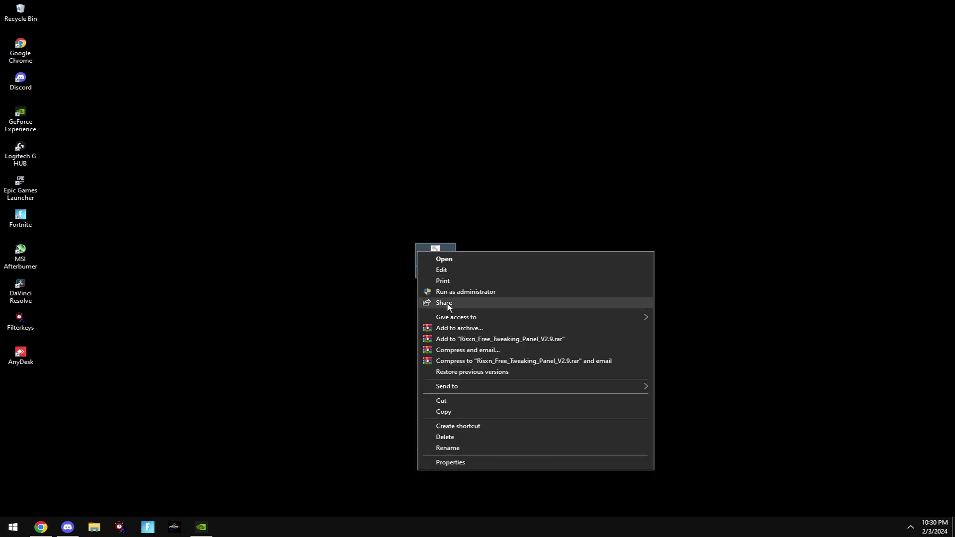
# Step: Run the panel as administrator and apply option A's Win32Priority and Large System Cache registry tweaks
pyautogui.click(461, 294)
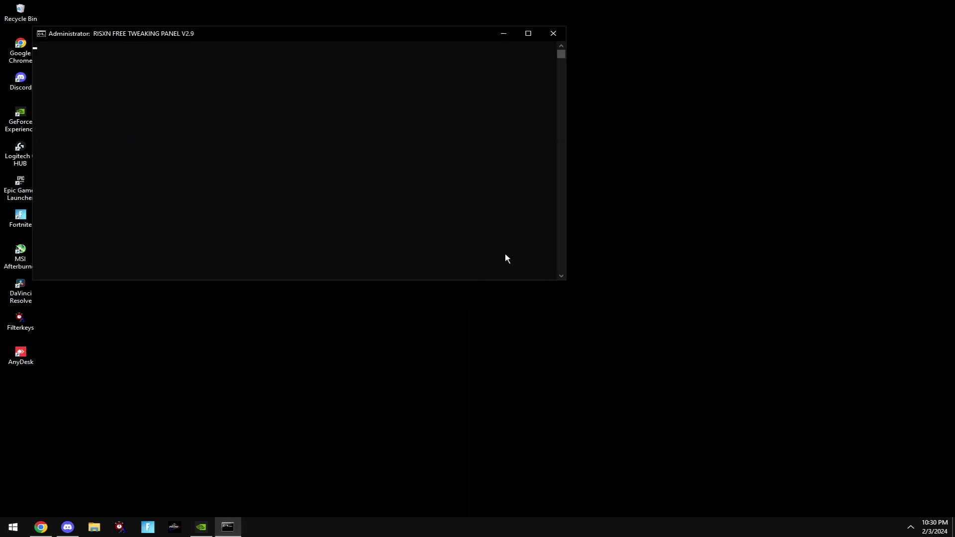
pyautogui.click(534, 39)
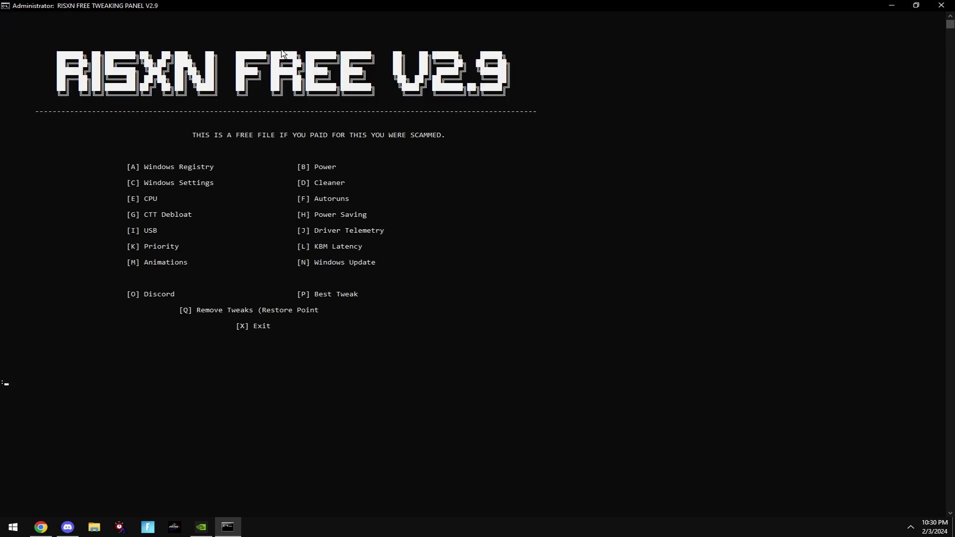
pyautogui.write('a')
pyautogui.press('Return')
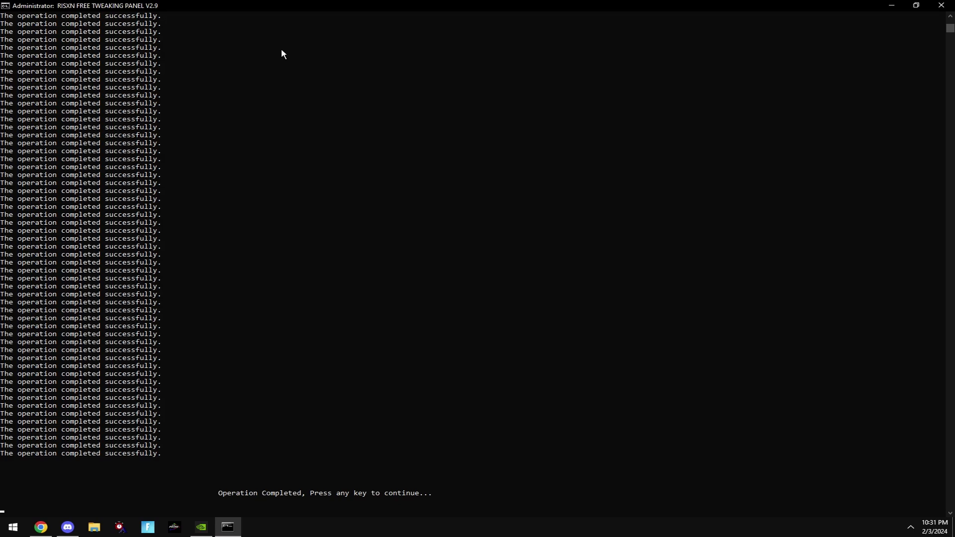
pyautogui.press('space')
# Step: Run option B Power tweaks and confirm Ultimate Performance is the active plan in Power Options
pyautogui.write('b')
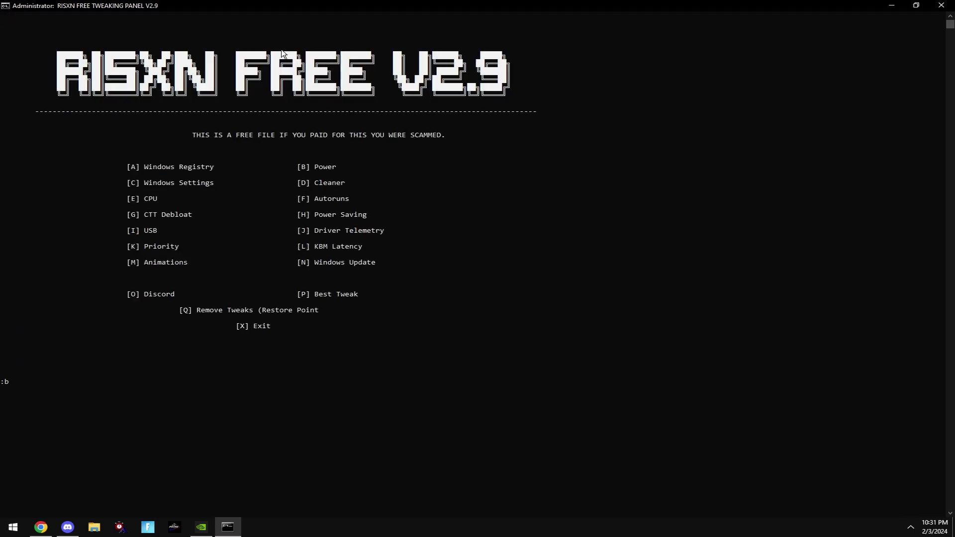
pyautogui.press('Return')
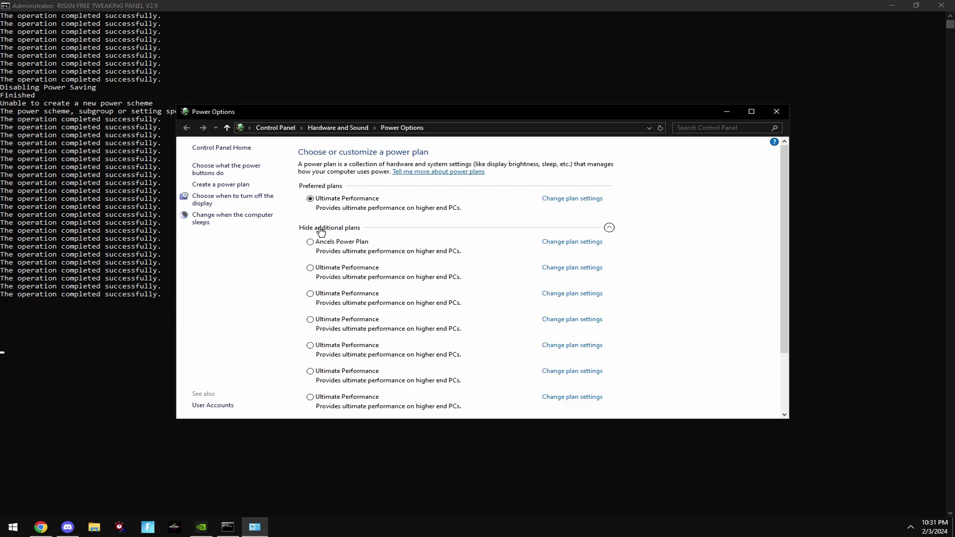
pyautogui.click(327, 229)
pyautogui.click(329, 229)
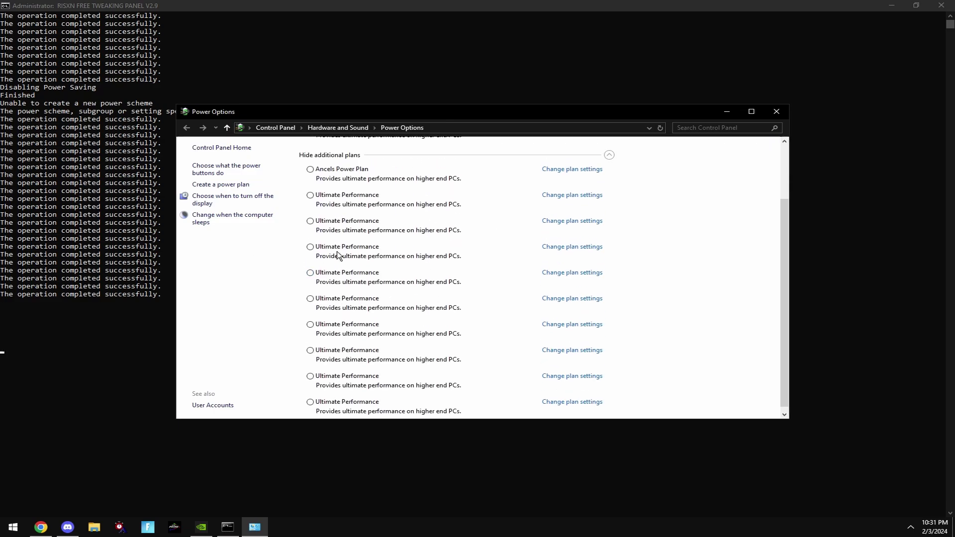
pyautogui.click(784, 114)
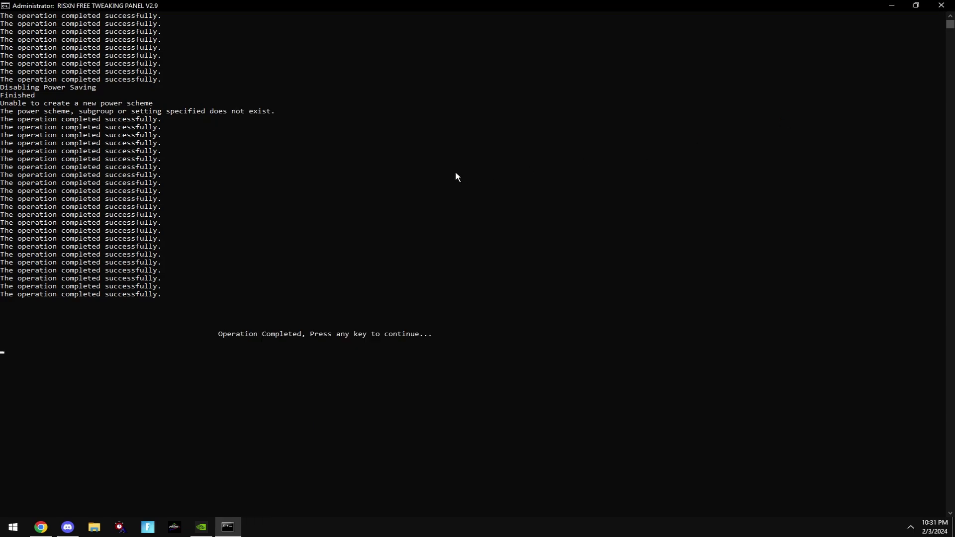
# Step: Run option C, the Windows Settings tweaks, and return to the main menu
pyautogui.press('Return')
pyautogui.write('c')
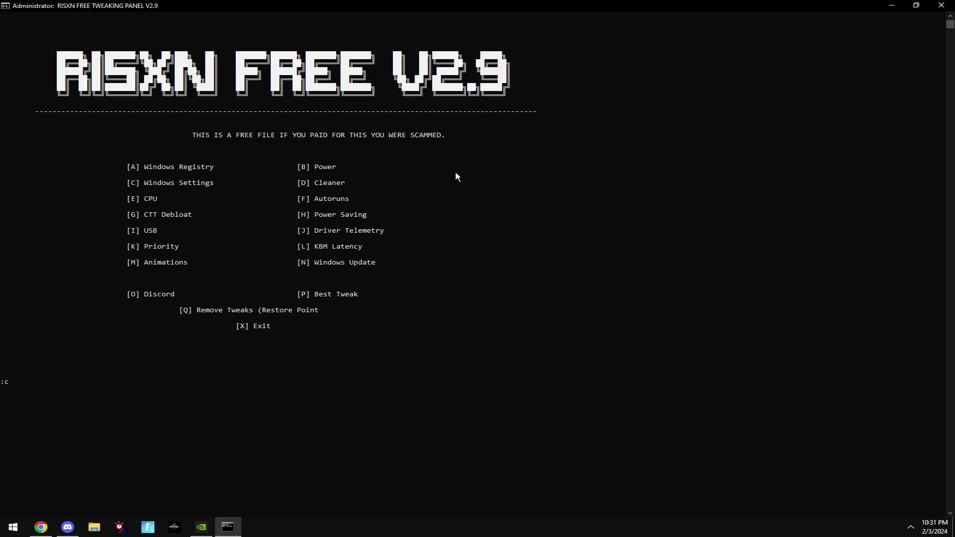
pyautogui.press('Return')
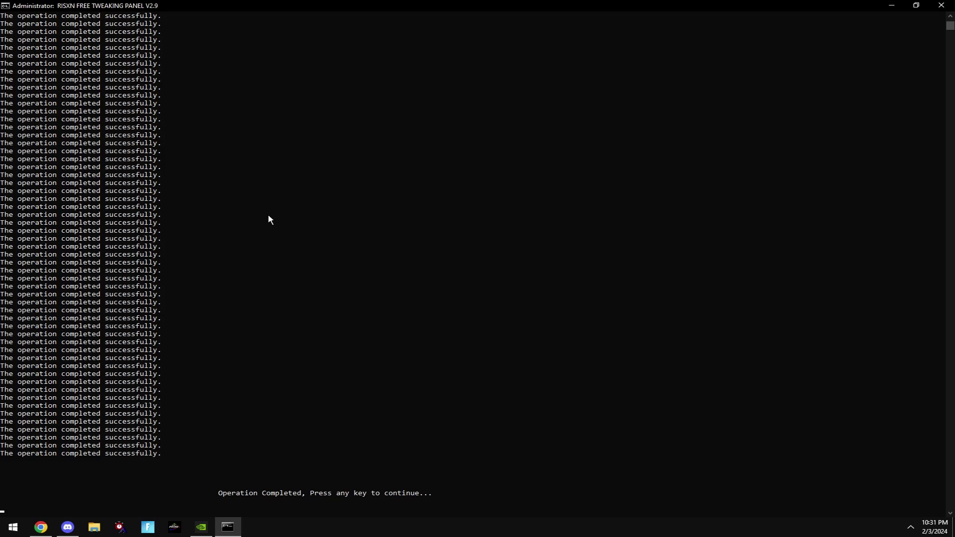
pyautogui.press('Return')
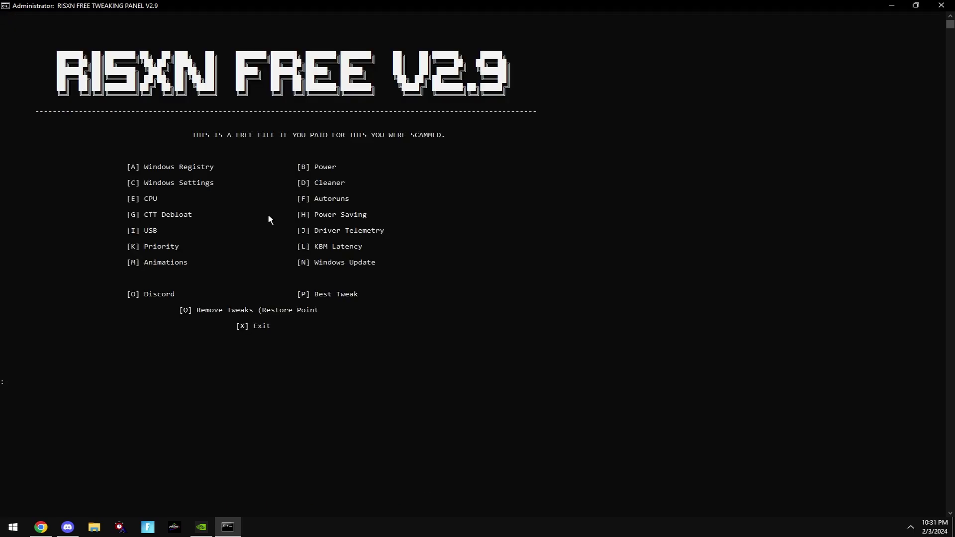
# Step: Run option D Cleaner to purge temp and log files, then the next tweak set
pyautogui.write('d')
pyautogui.press('Return')
pyautogui.write('a')
pyautogui.press('Return')
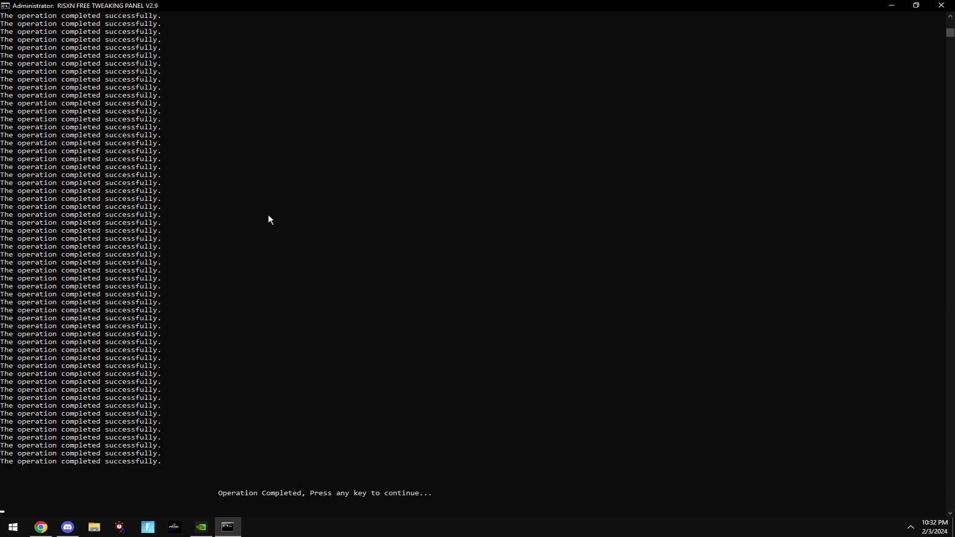
pyautogui.press('Return')
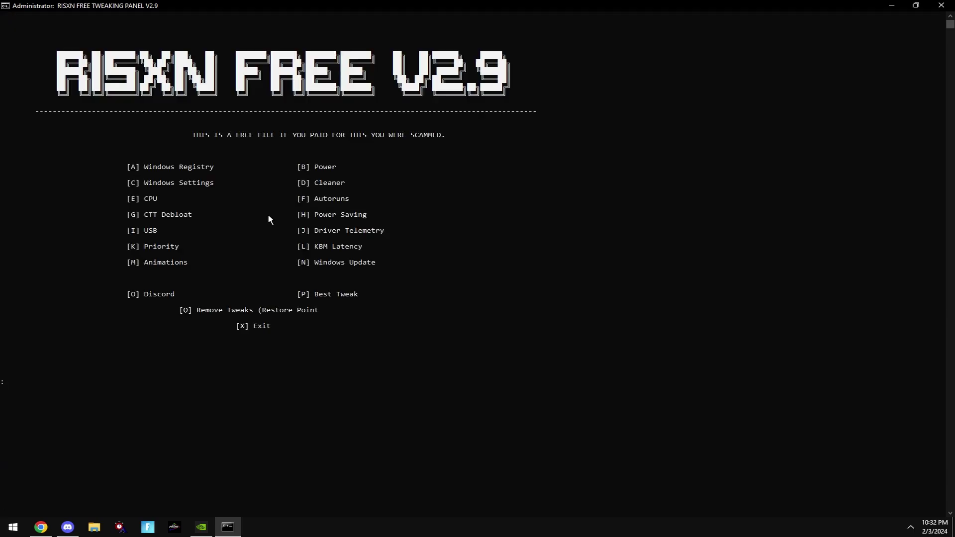
# Step: Open Autoruns with option F and inspect the Logon entries, including cmd.exe and LGHUB
pyautogui.write('f')
pyautogui.press('Return')
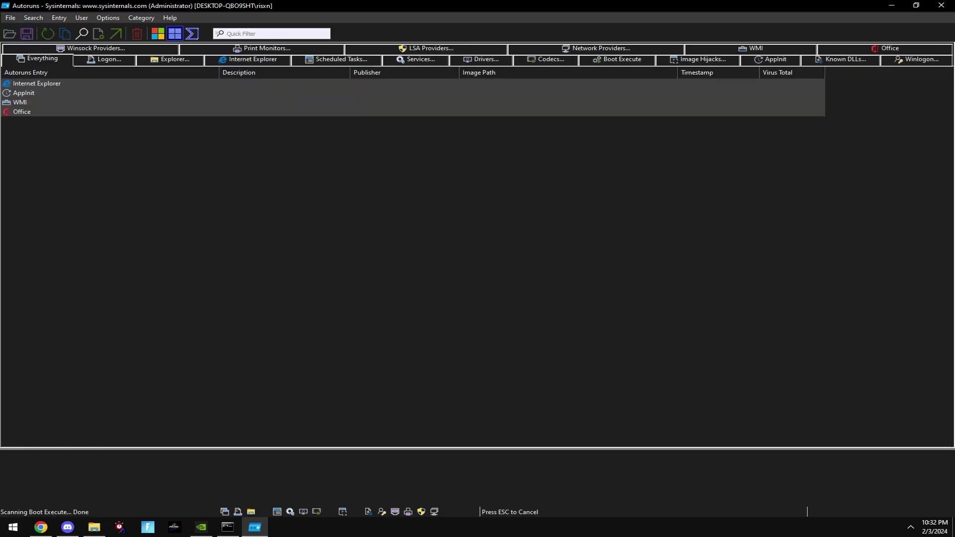
pyautogui.click(106, 61)
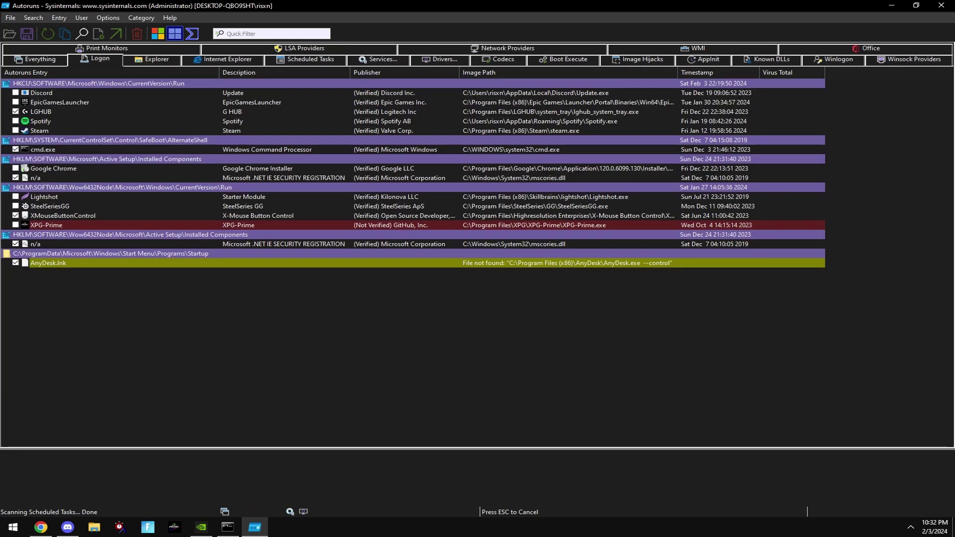
pyautogui.click(25, 179)
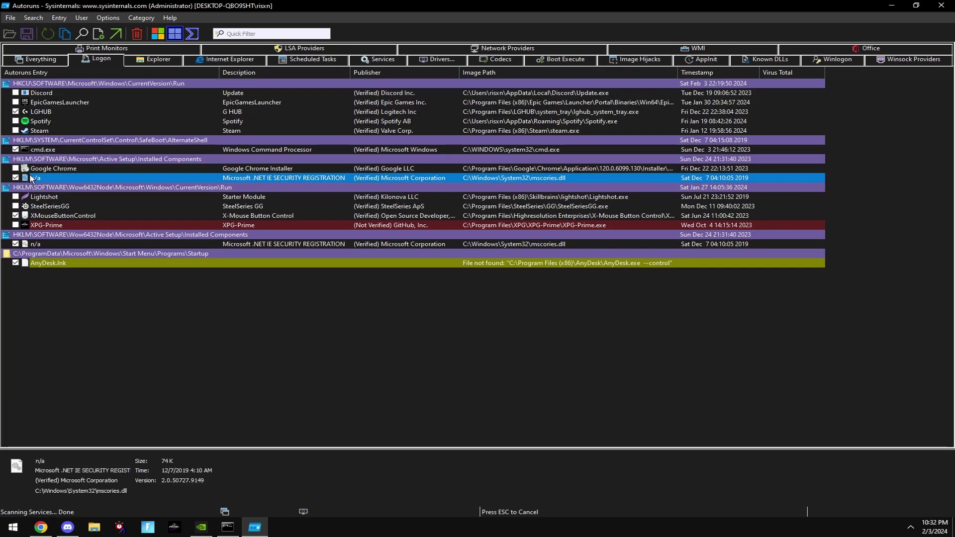
pyautogui.click(41, 245)
pyautogui.click(48, 150)
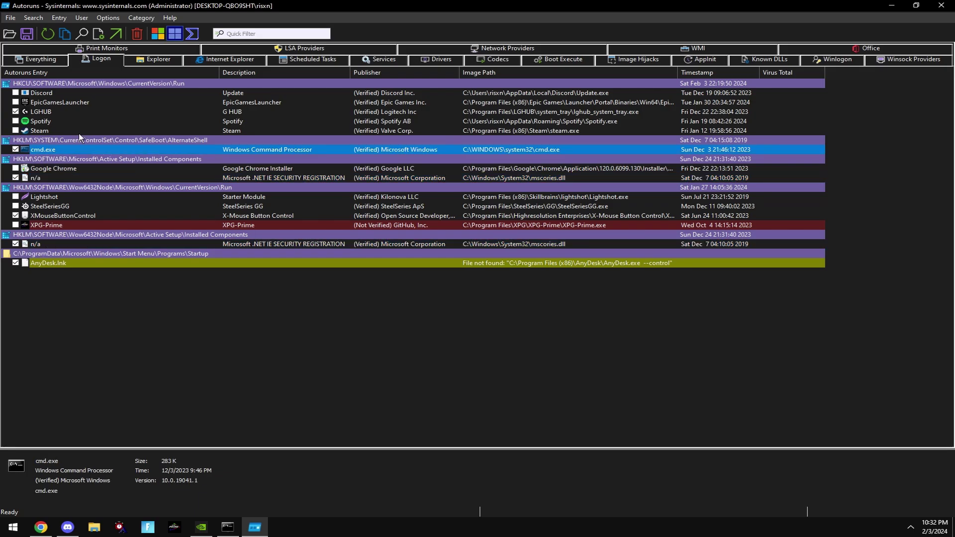
pyautogui.click(31, 112)
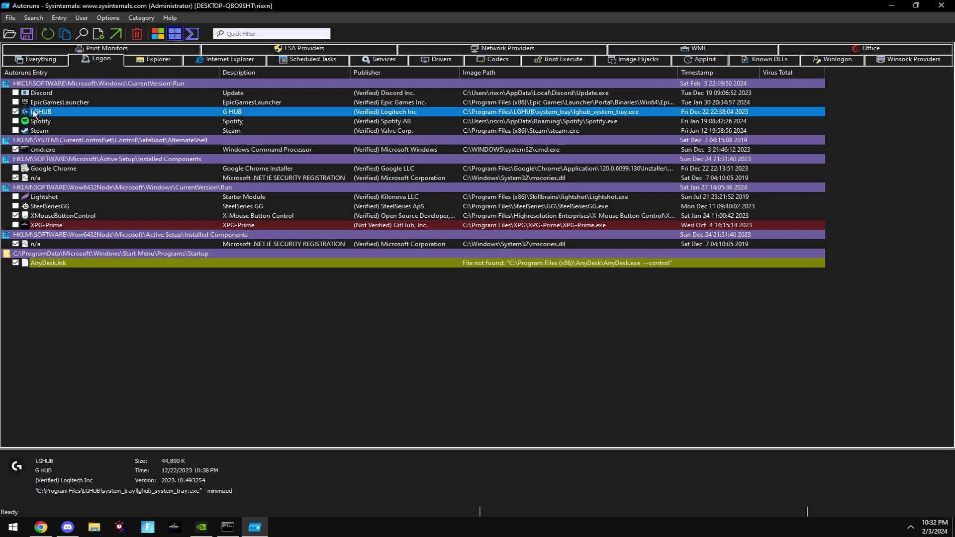
# Step: Close Autoruns and return to the Risxn main menu
pyautogui.click(148, 342)
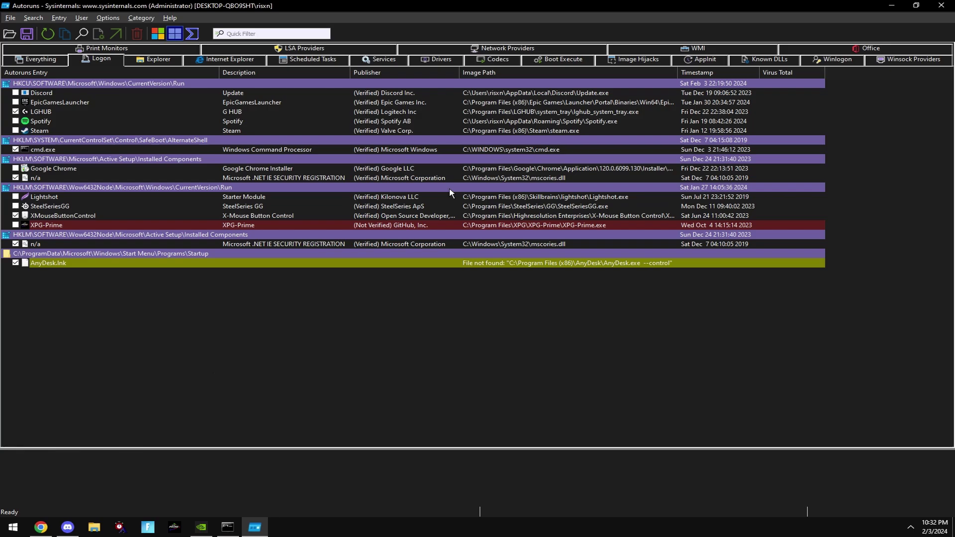
pyautogui.hotkey('alt', 'z')
pyautogui.hotkey('alt', 'z')
pyautogui.click(942, 5)
# Step: Launch CTT Debloat (g), run WinUtil's Desktop recommended tweaks, then close WinUtil
pyautogui.press('Return')
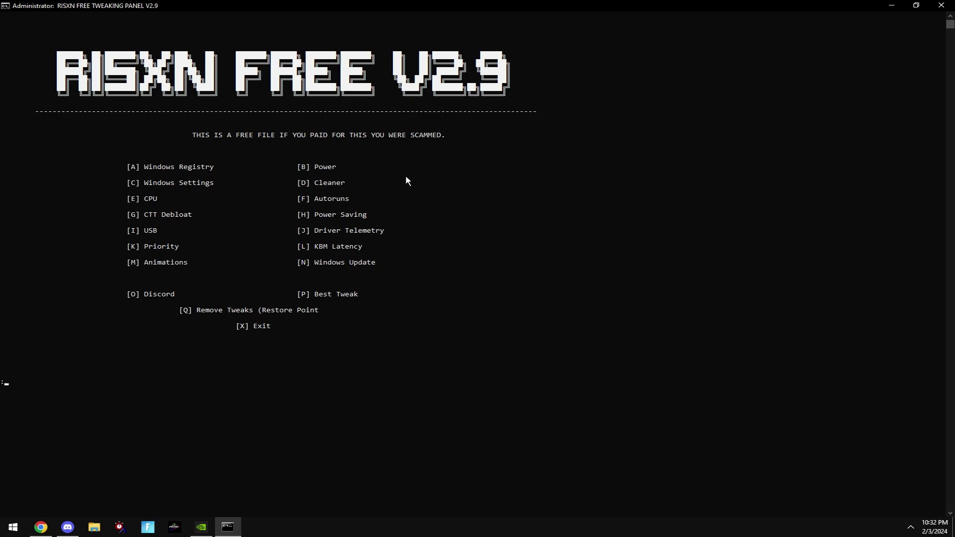
pyautogui.write('g')
pyautogui.press('Return')
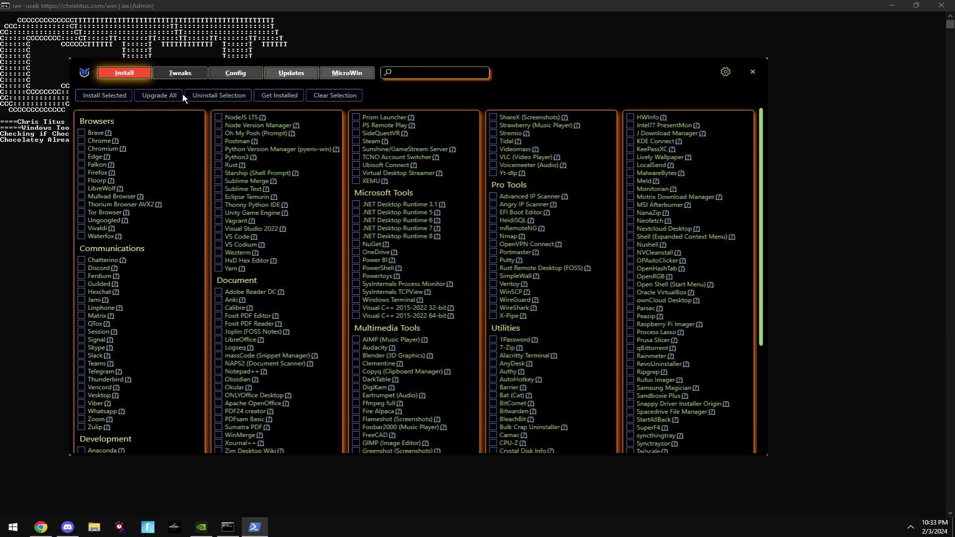
pyautogui.click(184, 68)
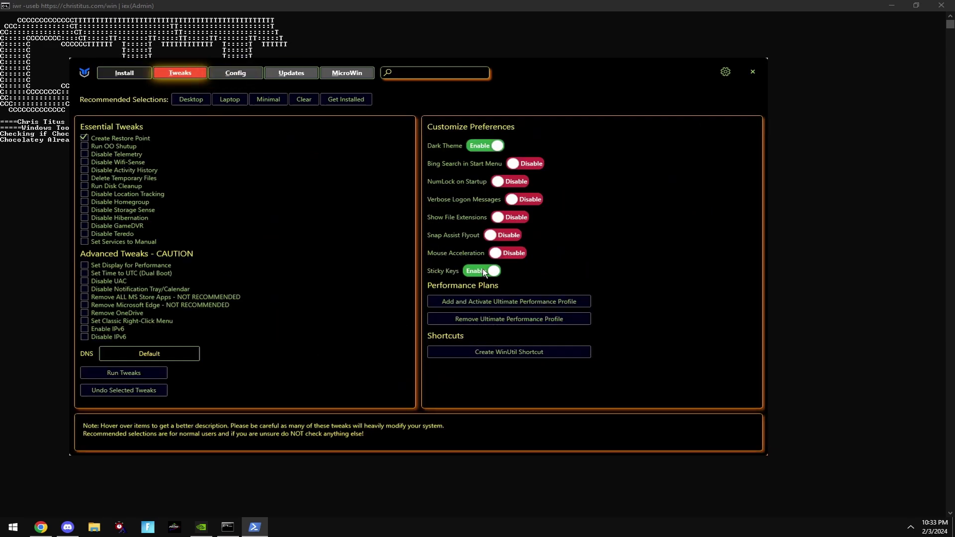
pyautogui.click(189, 102)
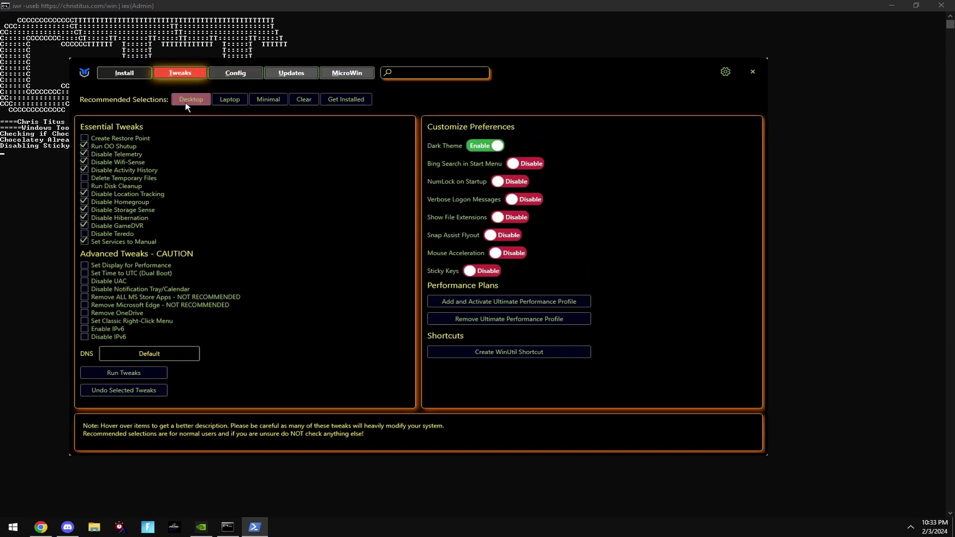
pyautogui.click(132, 373)
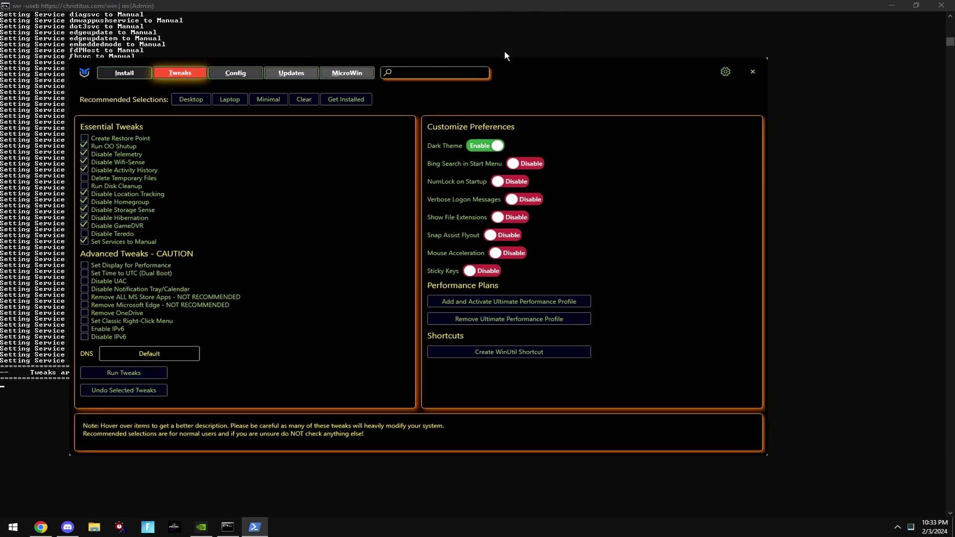
pyautogui.moveTo(500, 68); pyautogui.dragTo(651, 56)
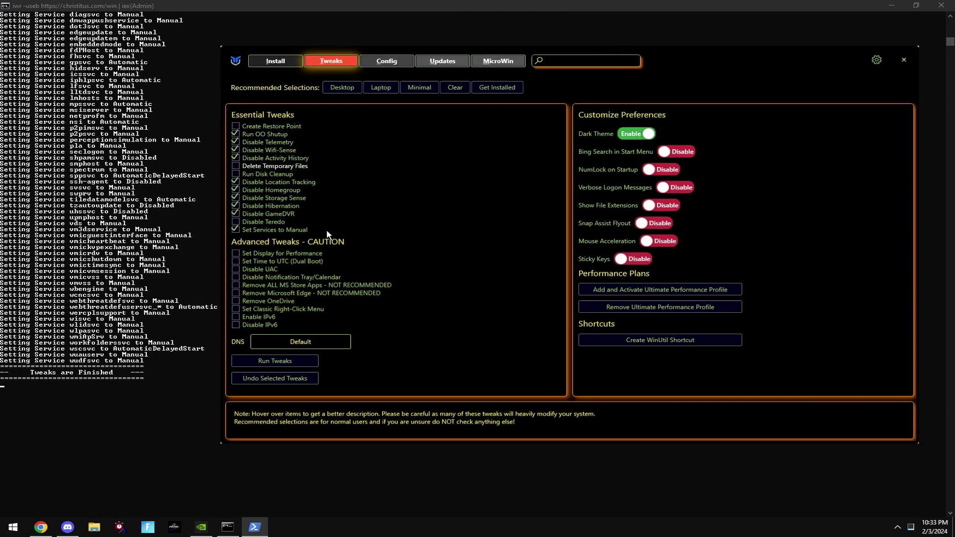
pyautogui.click(906, 67)
# Step: Run option H Power Saving and the next menu tweak, returning to the menu after each
pyautogui.press('Return')
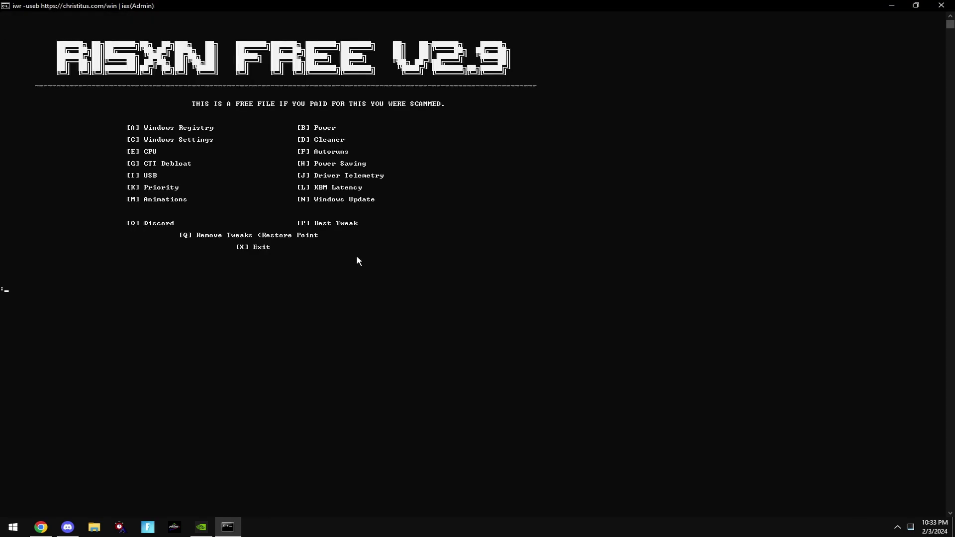
pyautogui.write('h')
pyautogui.press('Return')
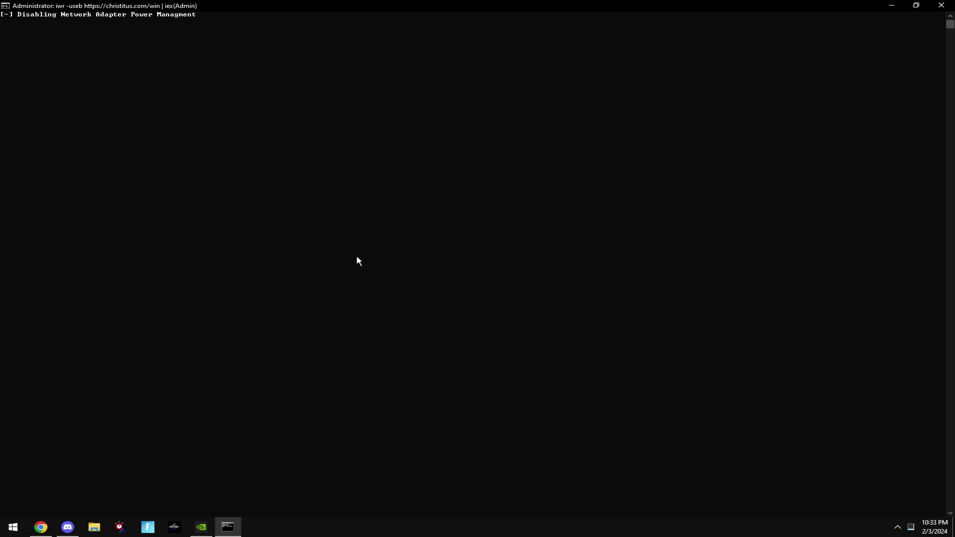
pyautogui.press('Return')
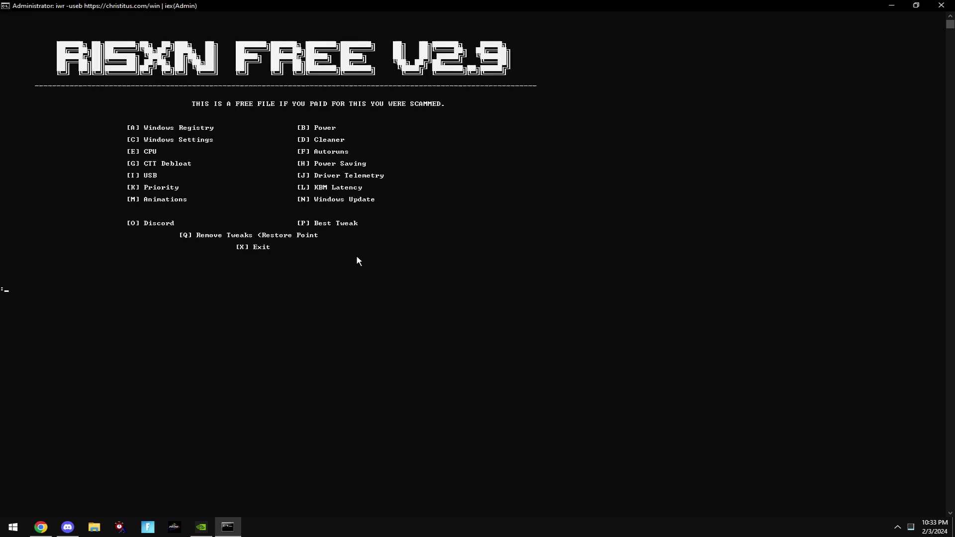
pyautogui.write('a')
pyautogui.press('Return')
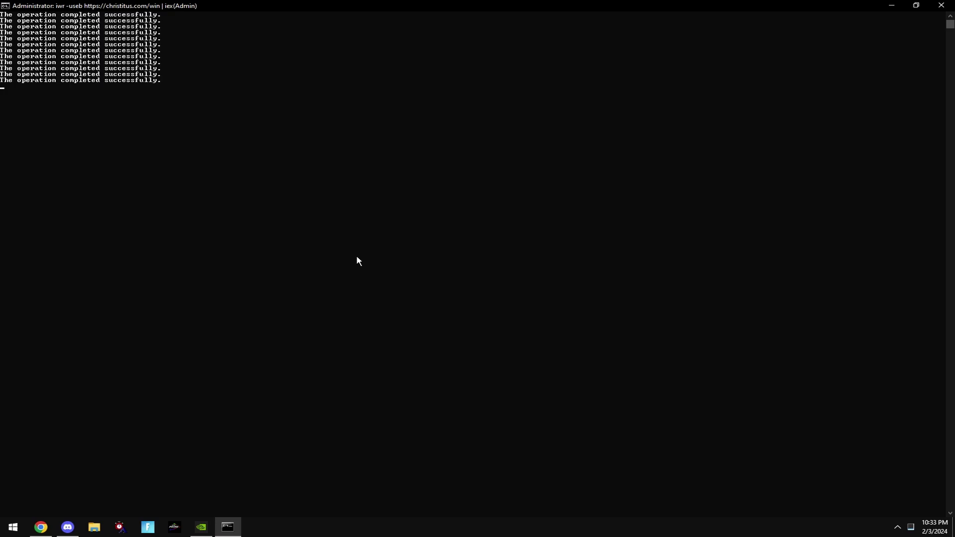
pyautogui.press('Return')
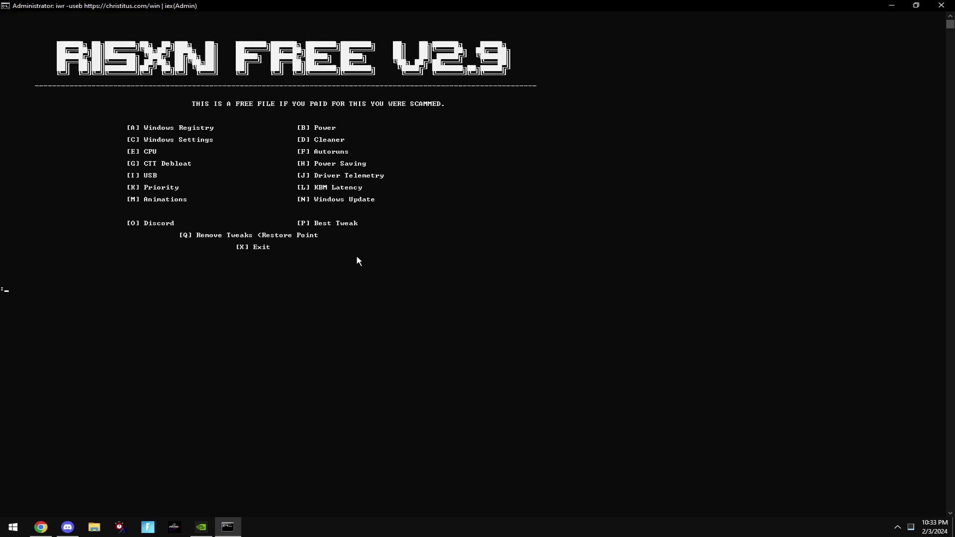
# Step: Run options J Driver Telemetry, K, and KBM Latency, returning to the menu after each
pyautogui.write('j')
pyautogui.press('Return')
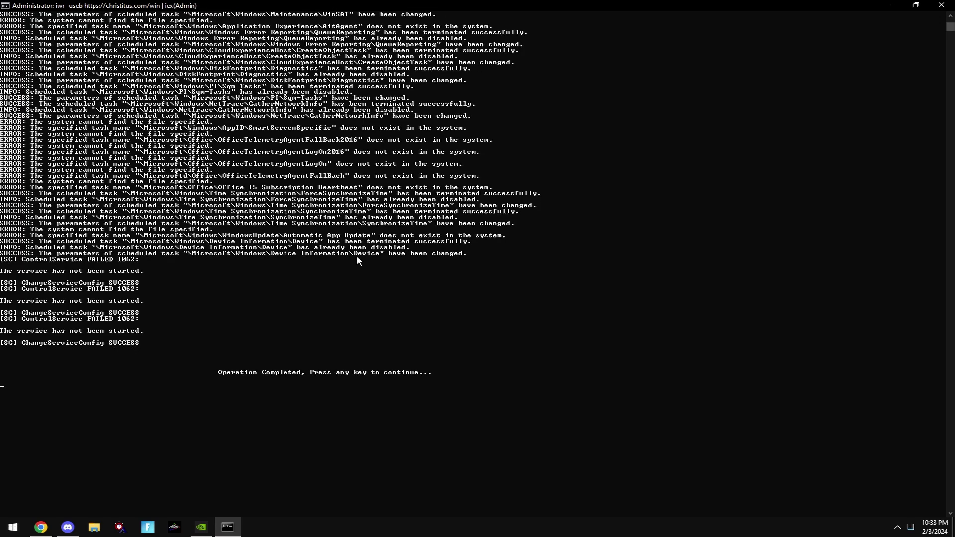
pyautogui.press('Return')
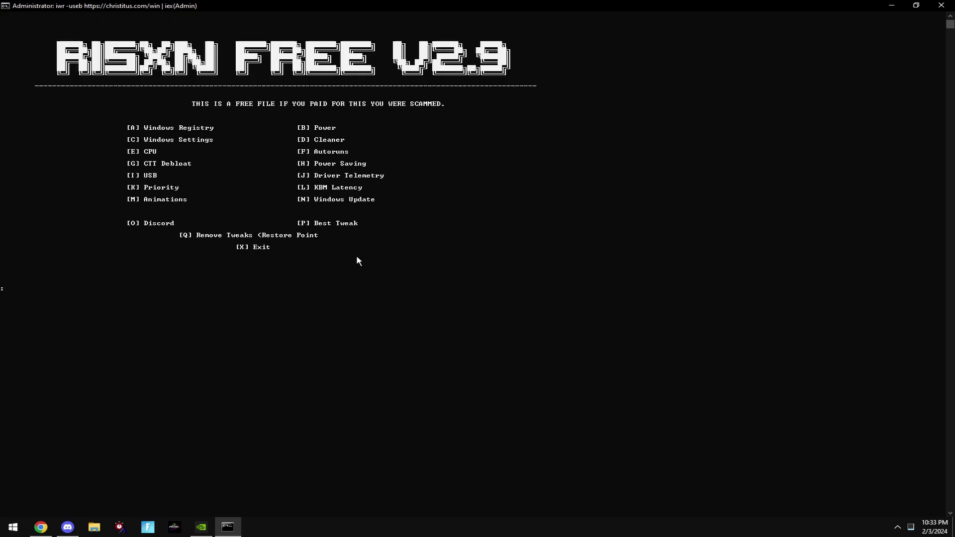
pyautogui.write('k')
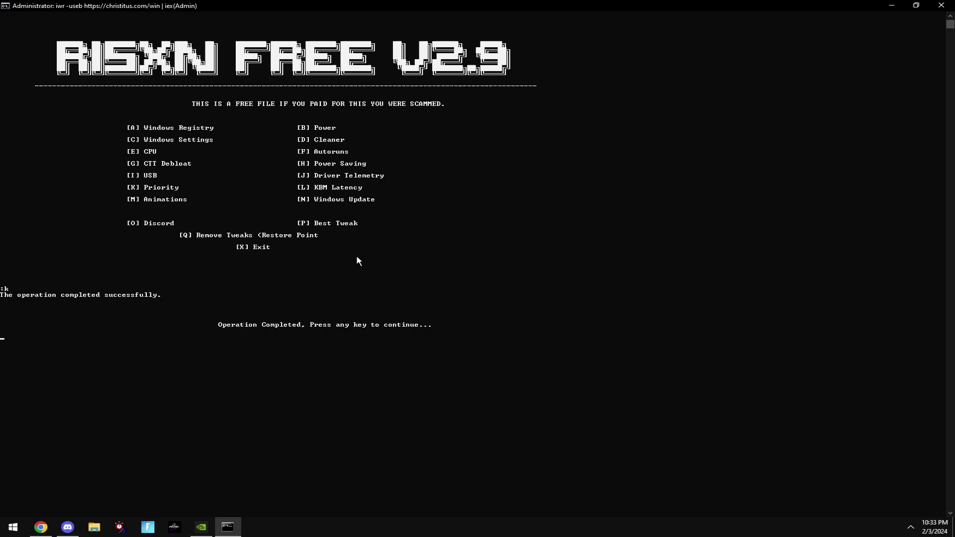
pyautogui.press('Return')
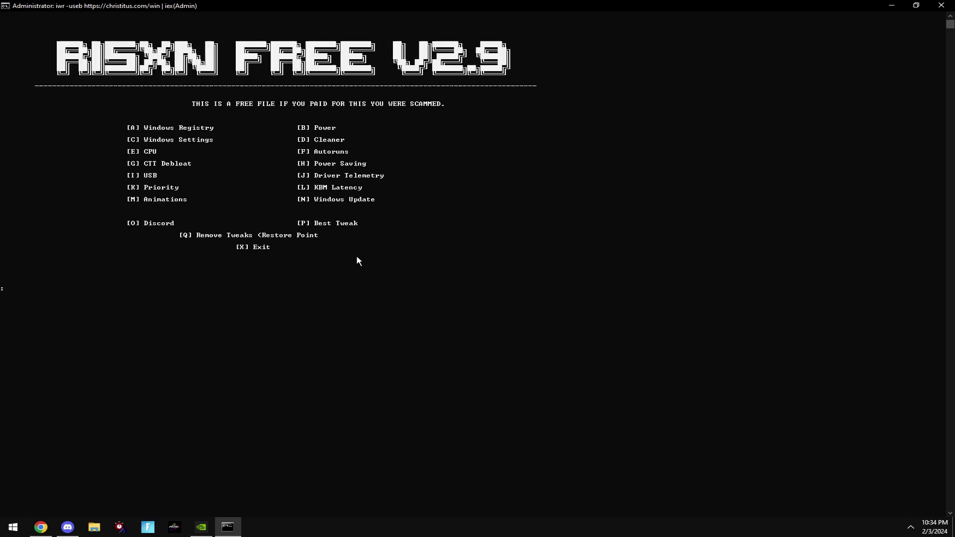
pyautogui.write('1')
pyautogui.press('Return')
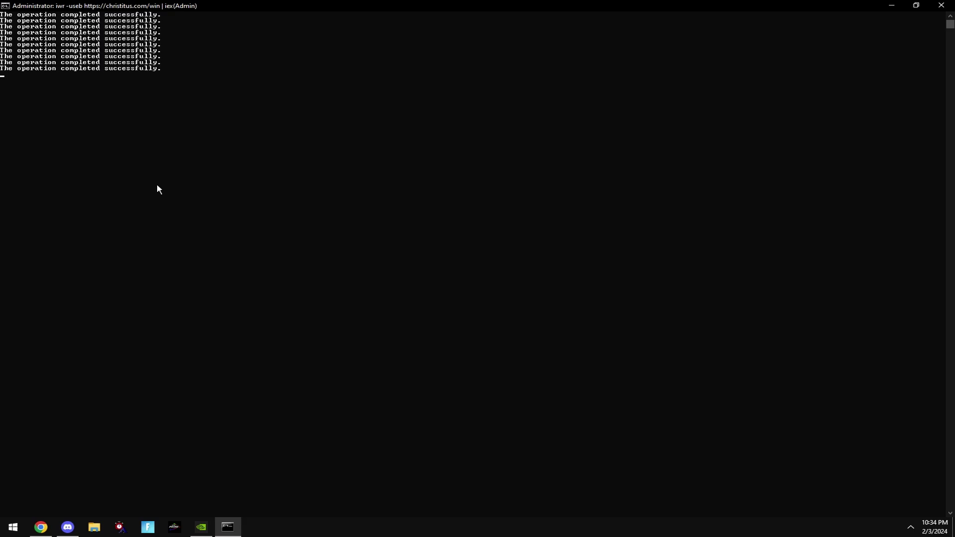
pyautogui.press('Return')
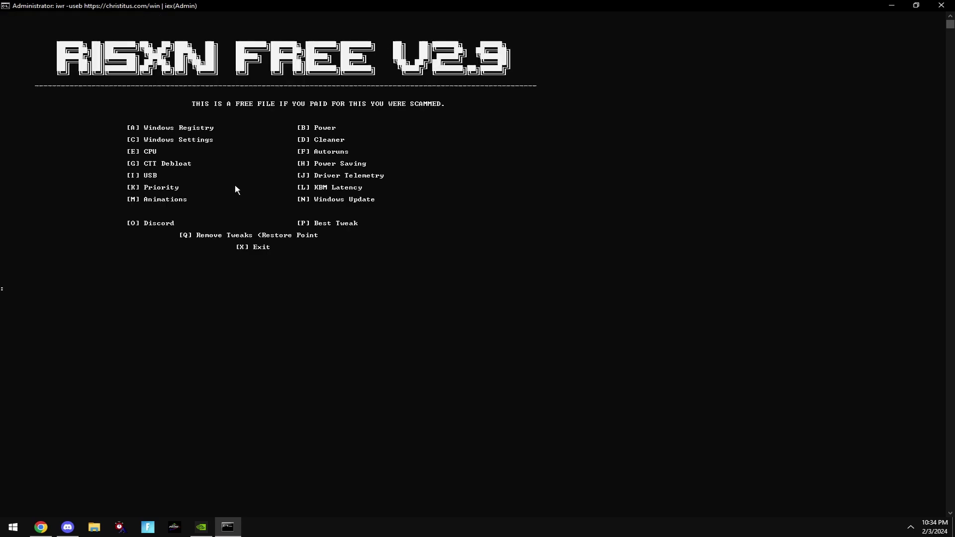
# Step: Run Animations (m) keeping Custom visual effects, then disable Windows Update with option n
pyautogui.write('m')
pyautogui.press('Return')
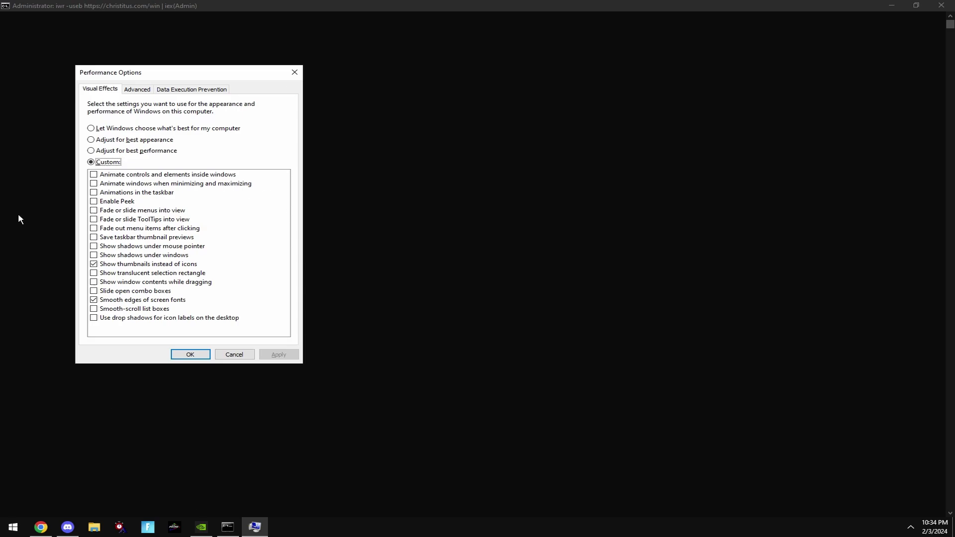
pyautogui.click(190, 353)
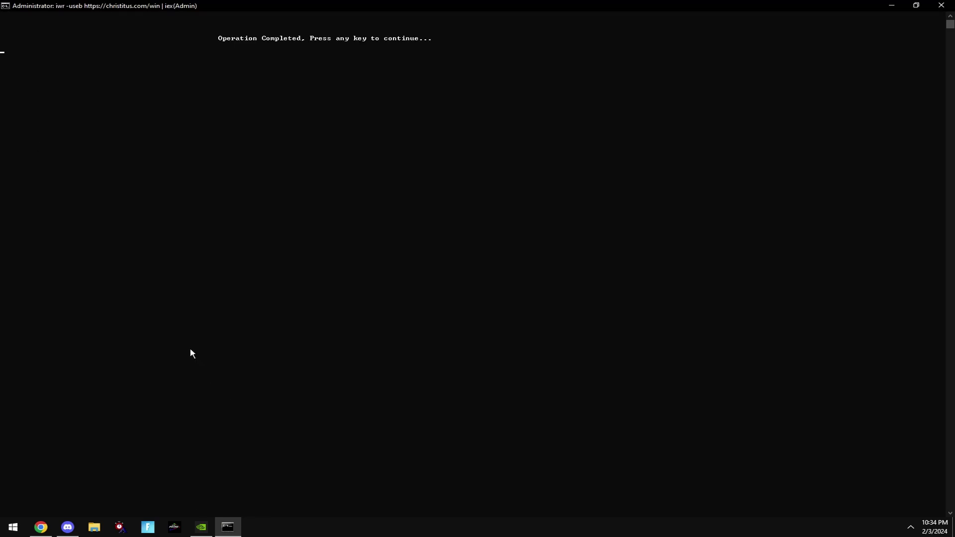
pyautogui.press('Return')
pyautogui.write('n')
pyautogui.press('Return')
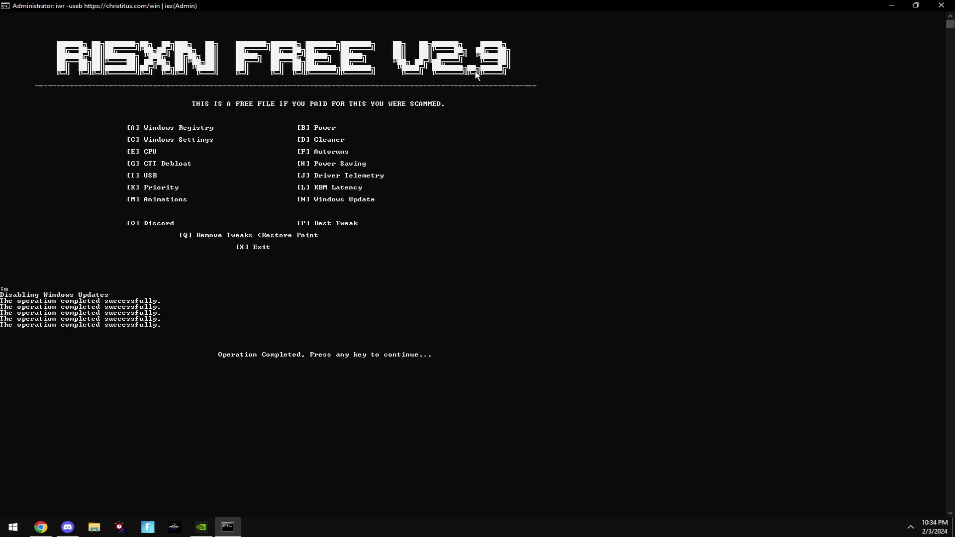
# Step: Open System Restore with option q and select the 2/3/2024 10:30:42 PM Risxn Free restore point
pyautogui.press('Return')
pyautogui.press('q')
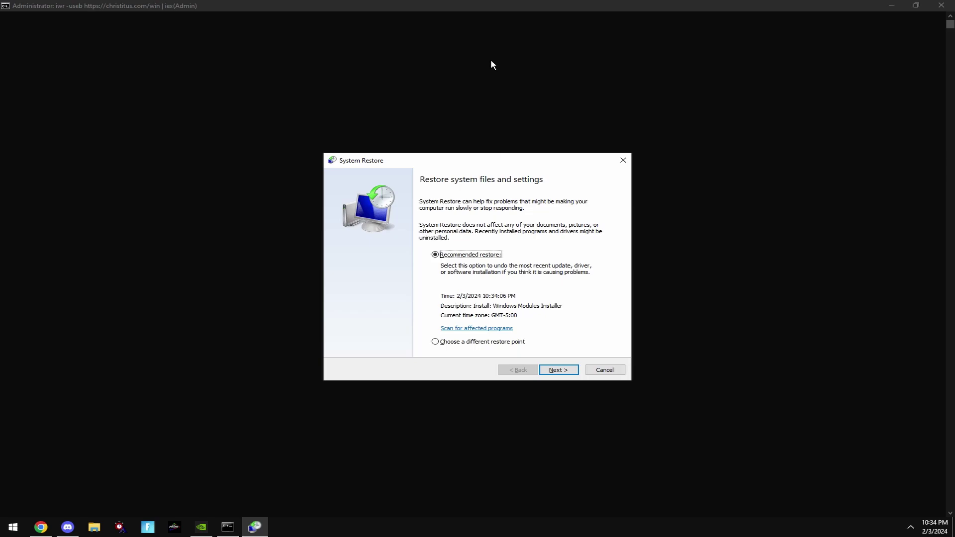
pyautogui.click(465, 342)
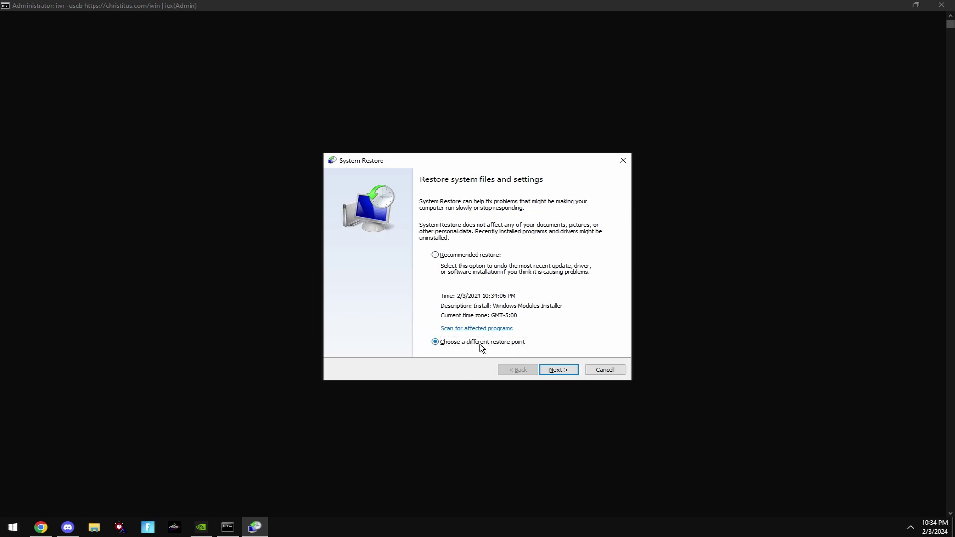
pyautogui.click(568, 373)
pyautogui.click(426, 250)
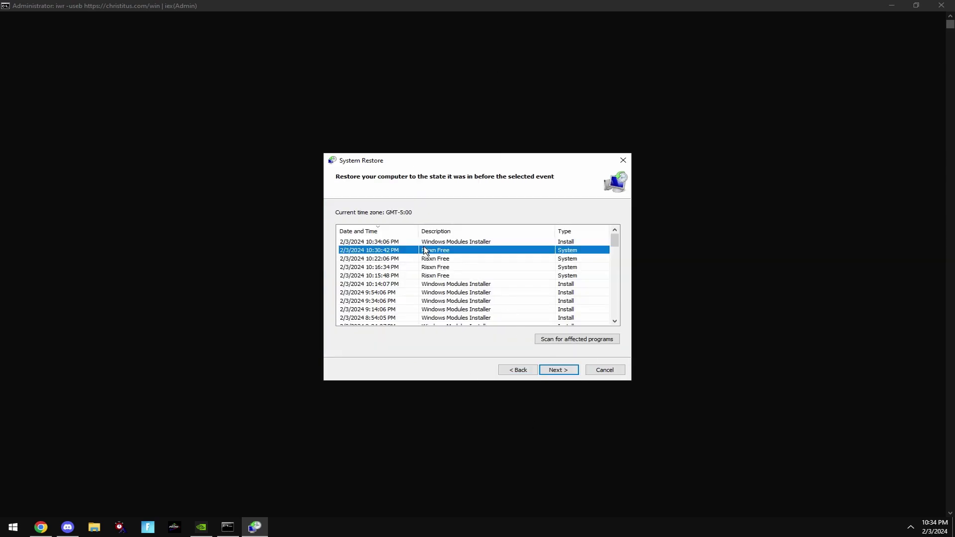